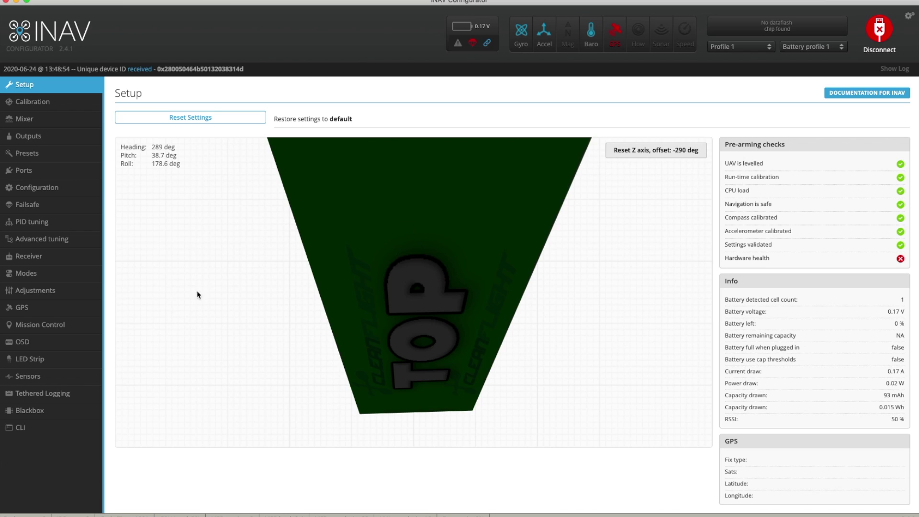
# - Open the Mission Control map showing the fields around Rathbane
pyautogui.click(61, 327)
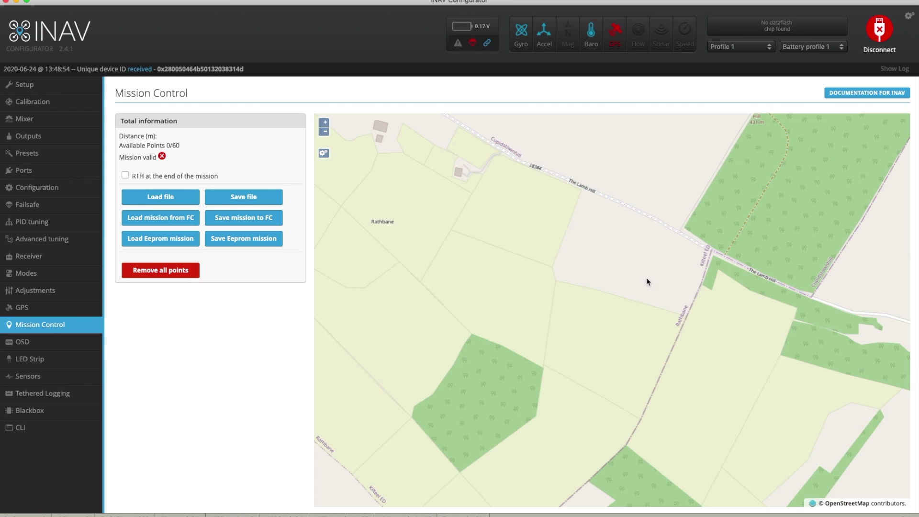
# - Place five waypoints across the fields, linked into a 1385.222 m loop
pyautogui.click(552, 270)
pyautogui.click(570, 386)
pyautogui.click(706, 369)
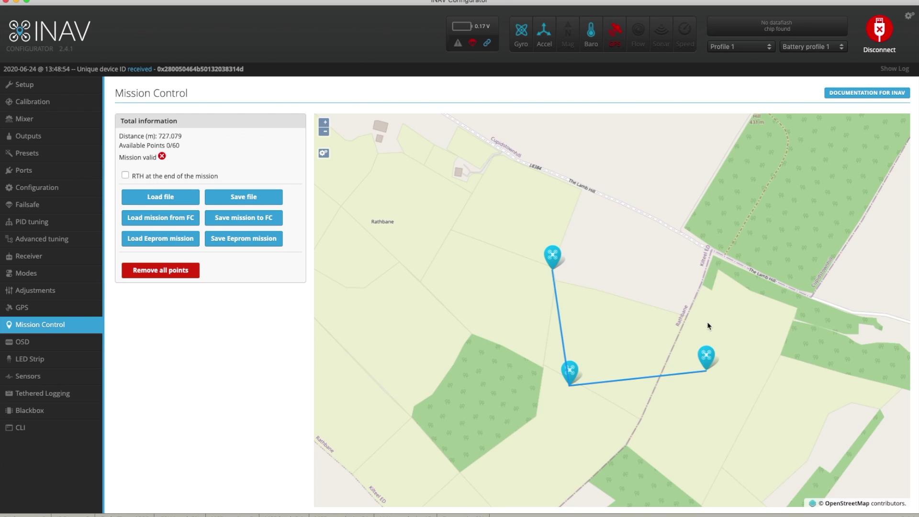
pyautogui.click(700, 254)
pyautogui.click(592, 222)
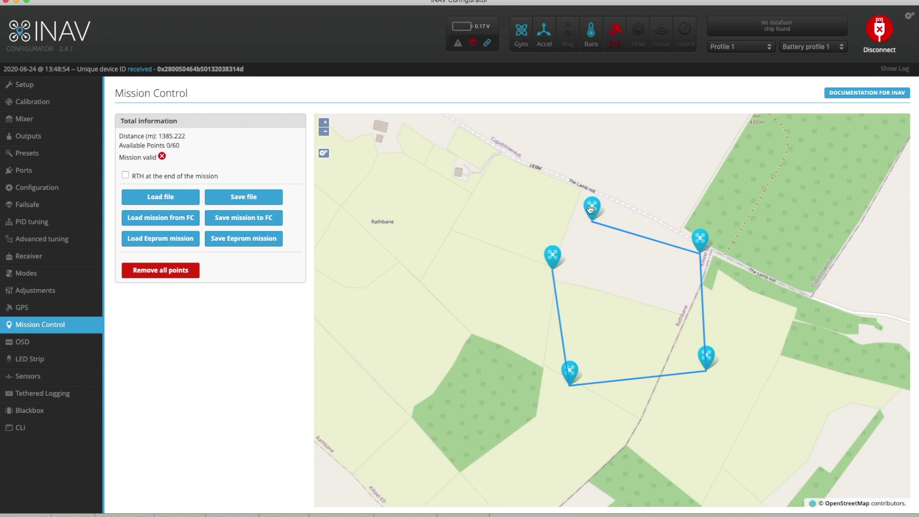
# - Set a waypoint's altitude to 6000, then delete all points from the mission
pyautogui.click(553, 258)
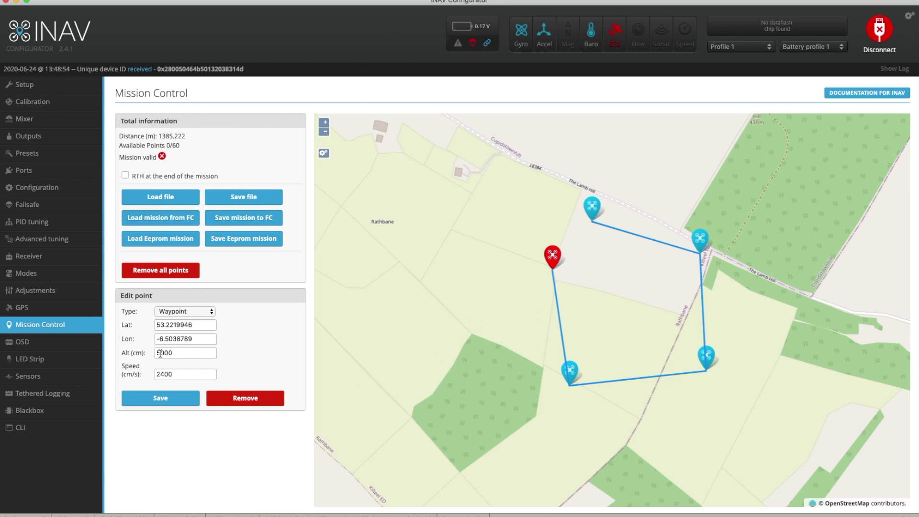
pyautogui.moveTo(160, 353); pyautogui.dragTo(154, 354)
pyautogui.click(178, 354)
pyautogui.moveTo(159, 353); pyautogui.dragTo(151, 353)
pyautogui.write('6')
pyautogui.click(158, 271)
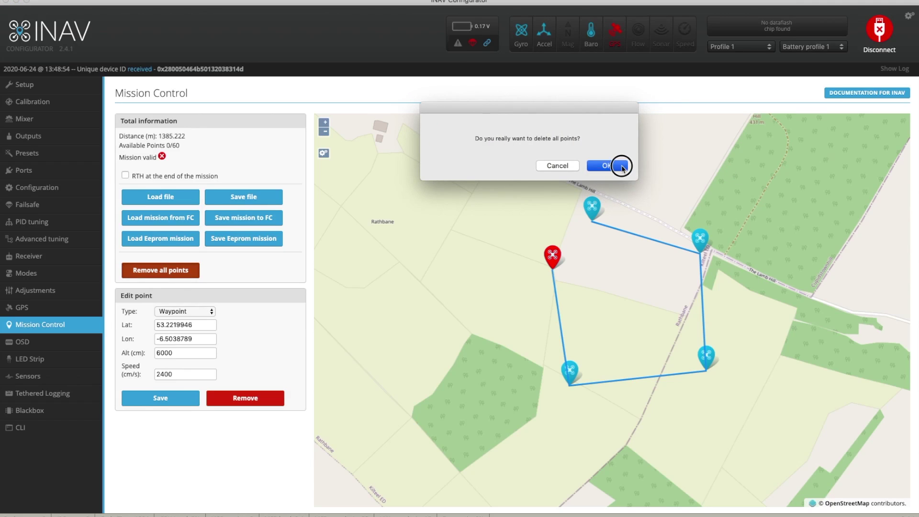
pyautogui.click(621, 167)
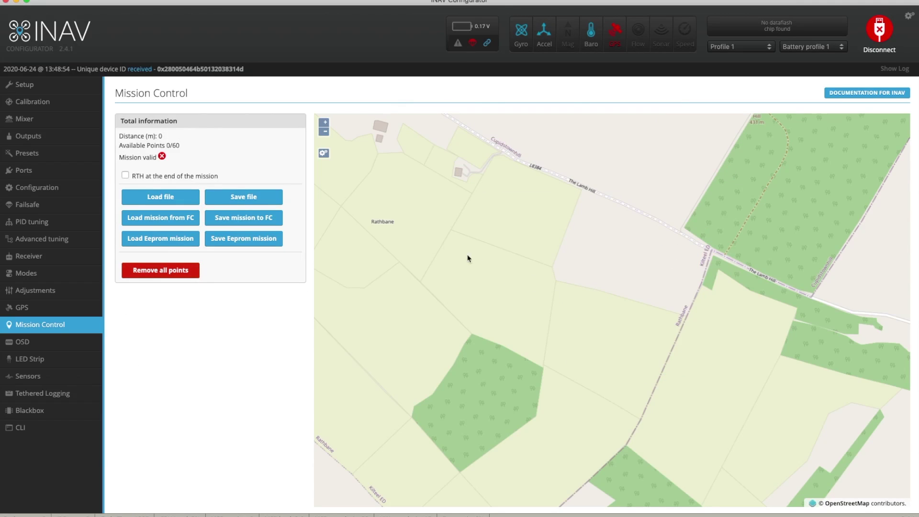
# - Change the default waypoint altitude from its current value to 8000 cm and save it
pyautogui.click(324, 154)
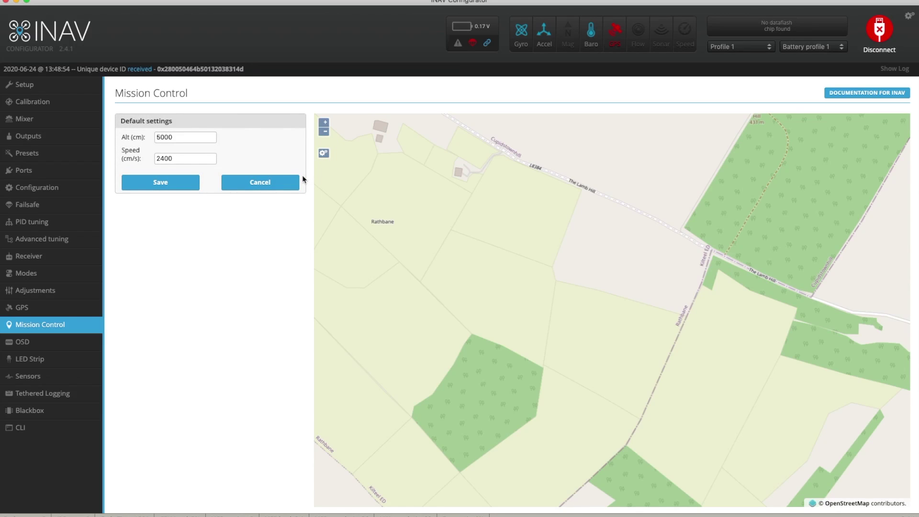
pyautogui.click(160, 137)
pyautogui.moveTo(159, 138); pyautogui.dragTo(157, 139)
pyautogui.write('8')
pyautogui.click(166, 184)
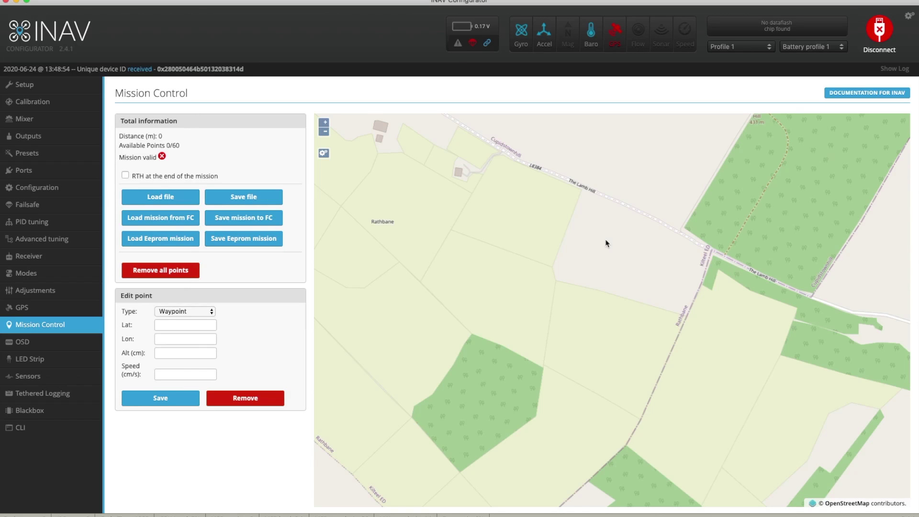
# - Place three new waypoints and check that each sits at 8000 cm altitude
pyautogui.click(575, 220)
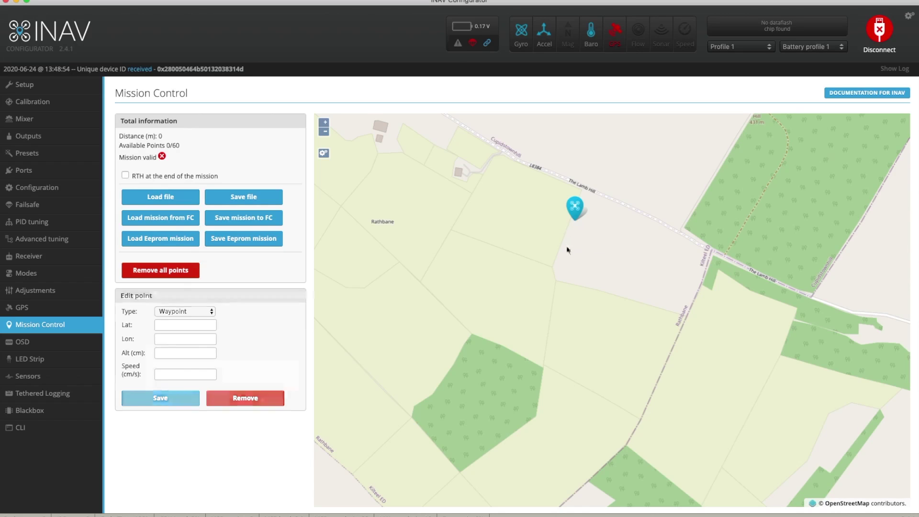
pyautogui.click(558, 285)
pyautogui.click(632, 317)
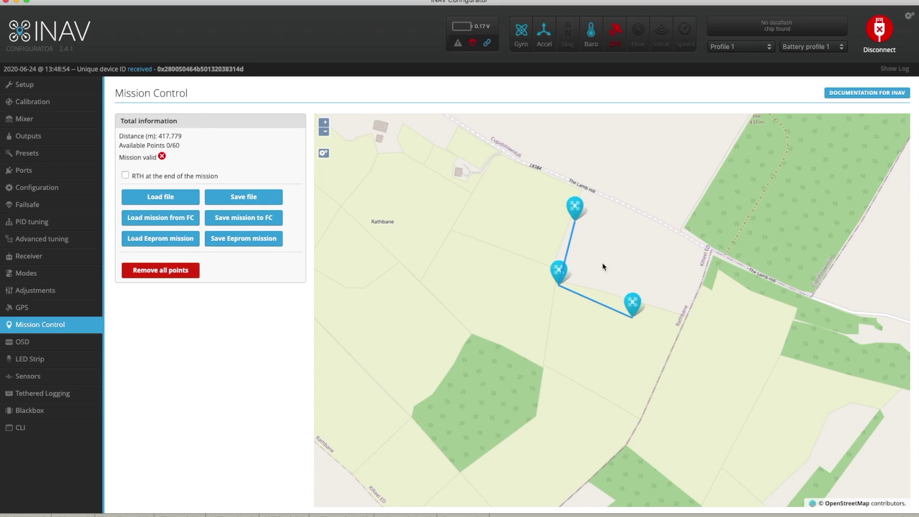
pyautogui.click(575, 208)
pyautogui.click(558, 273)
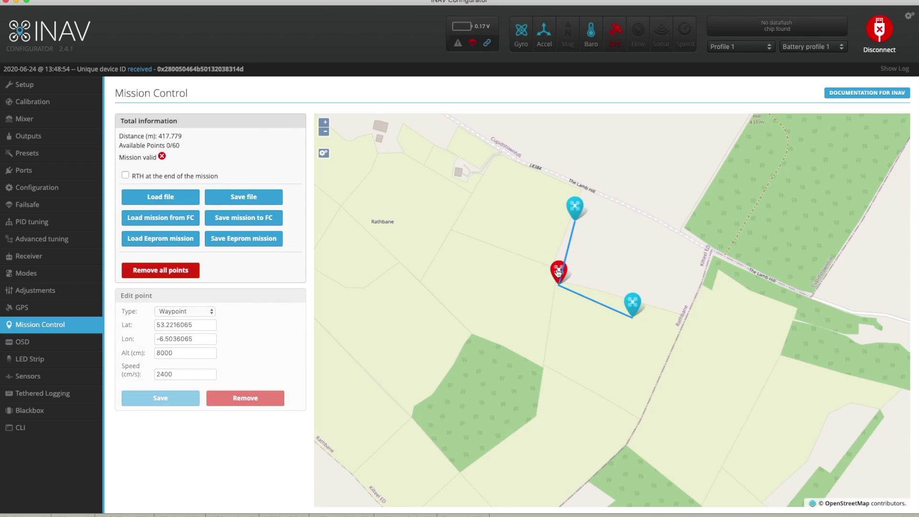
pyautogui.click(633, 307)
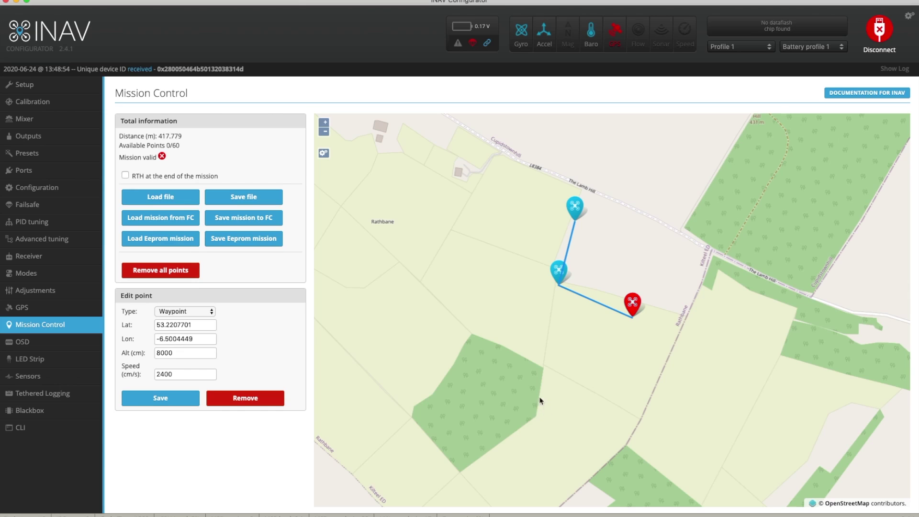
# - Reopen the default waypoint settings, select the altitude's leading digit and save
pyautogui.click(324, 153)
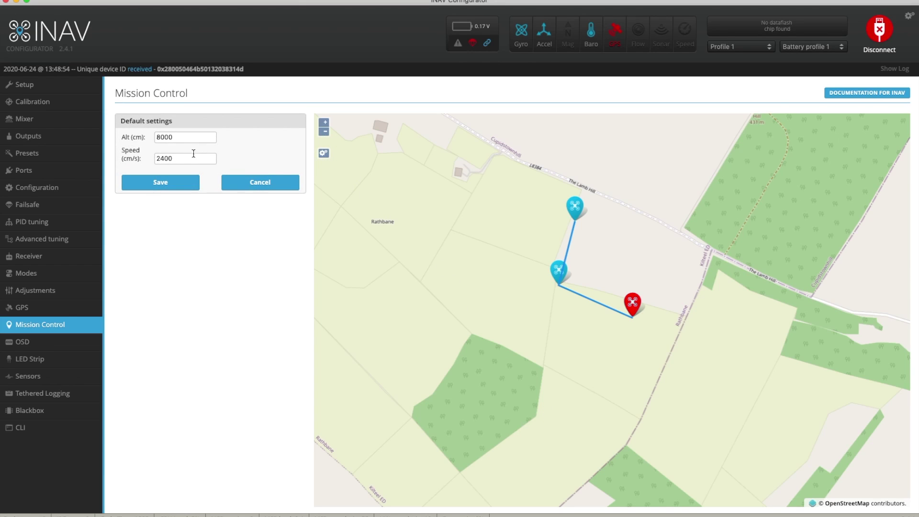
pyautogui.moveTo(160, 137); pyautogui.dragTo(154, 140)
pyautogui.click(176, 185)
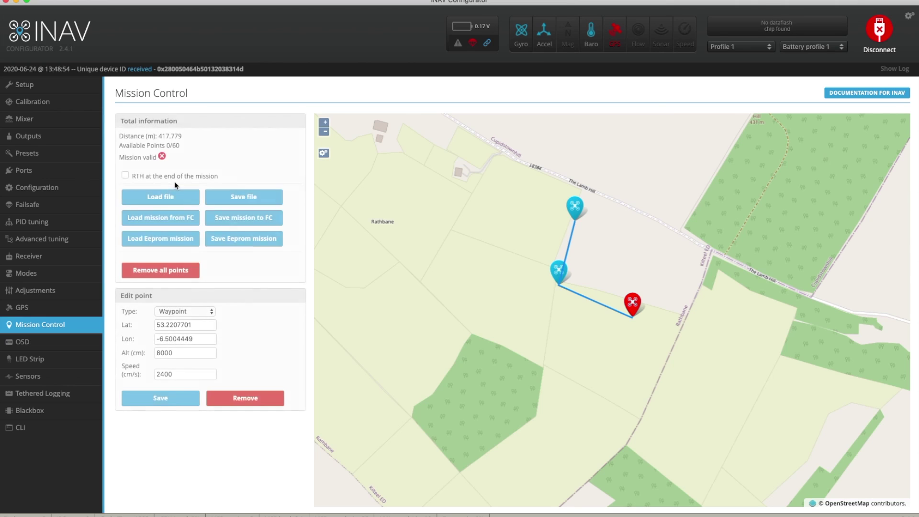
# - Add three waypoints south toward the woodland, extending the route to 1399.718 m
pyautogui.click(542, 411)
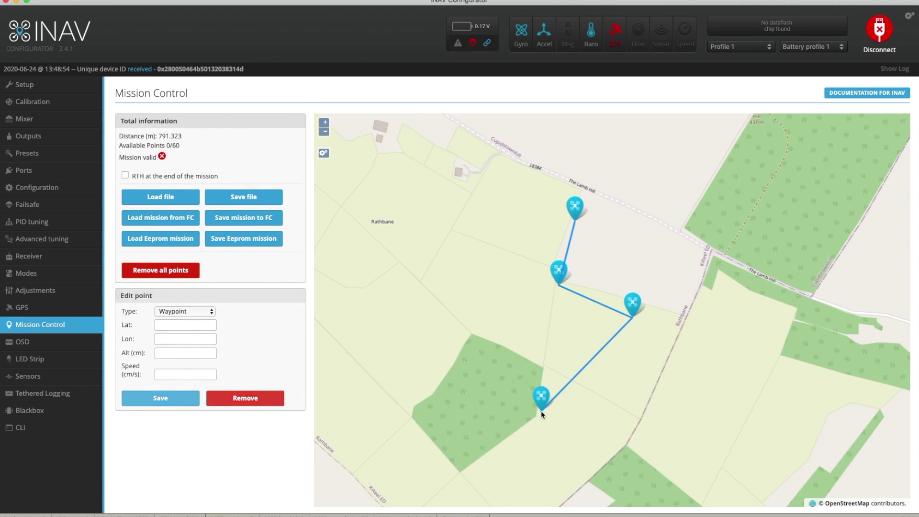
pyautogui.click(463, 470)
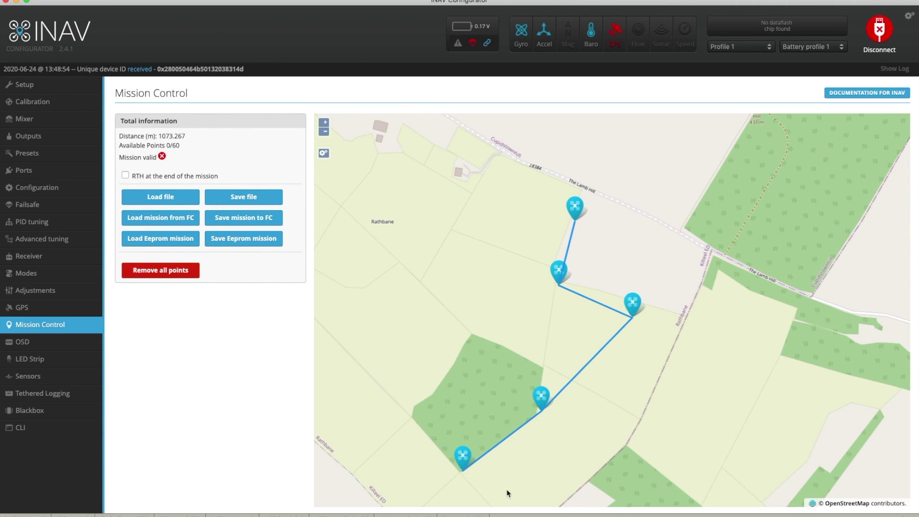
pyautogui.click(575, 489)
# - Compare waypoint altitudes: earlier points at 8000 cm, the woodland point at 4000 cm
pyautogui.click(558, 270)
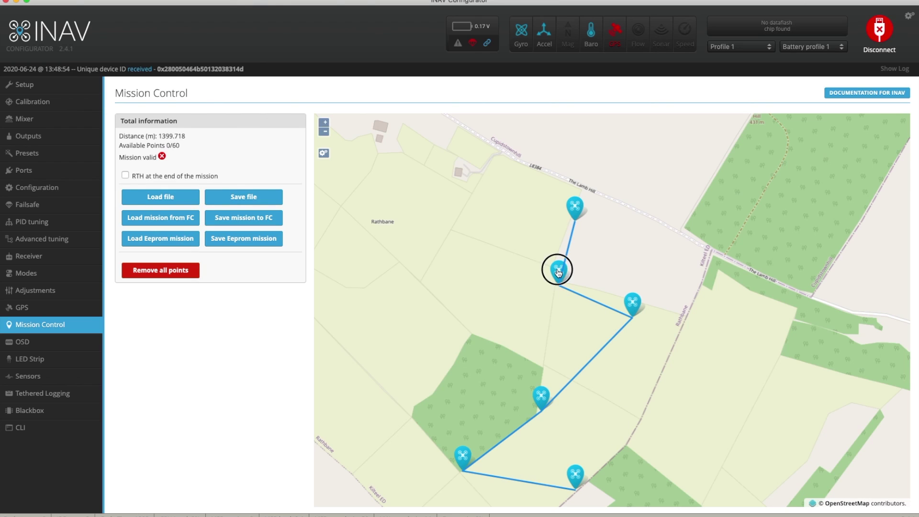
pyautogui.click(633, 304)
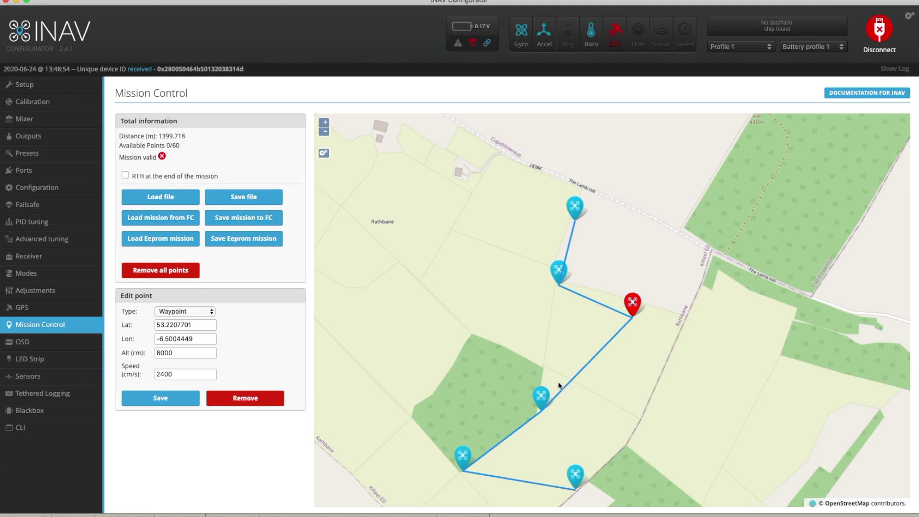
pyautogui.click(541, 402)
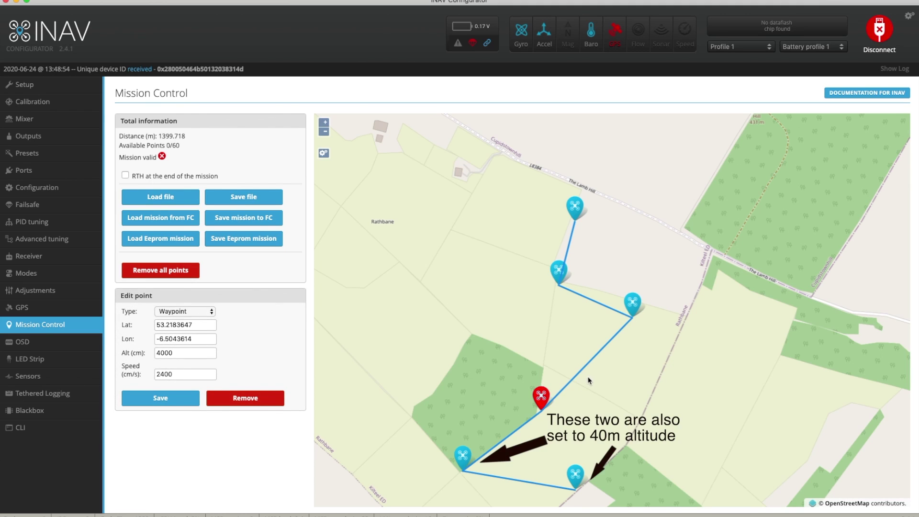
pyautogui.click(632, 303)
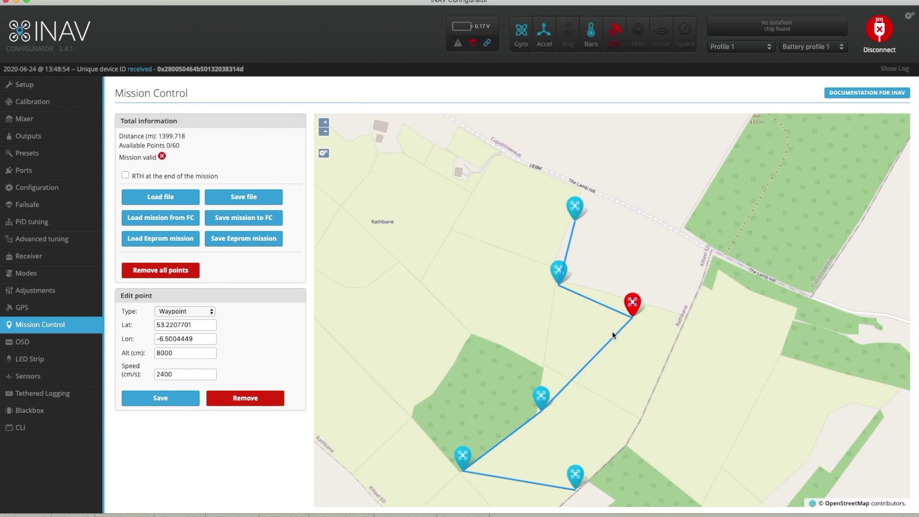
pyautogui.click(542, 398)
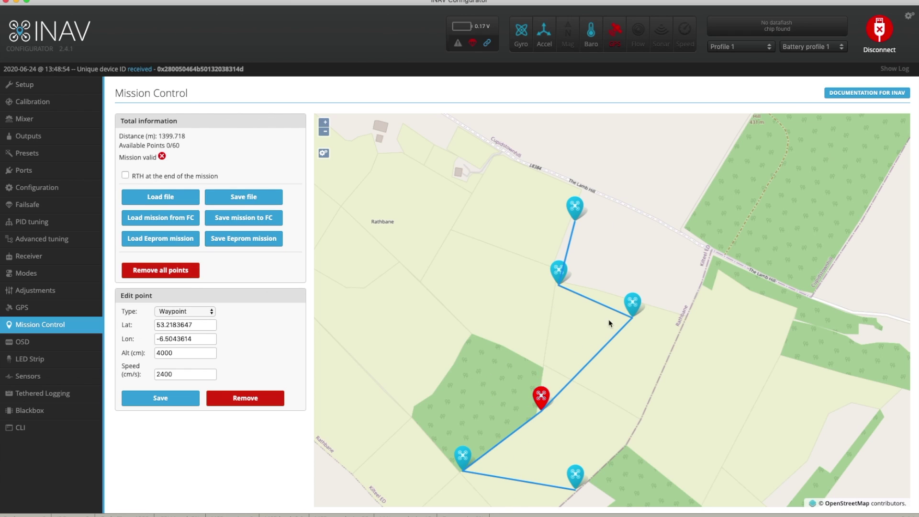
# - Drag three waypoints to new positions, one west into the field and two northeast
pyautogui.moveTo(631, 309); pyautogui.dragTo(468, 319)
pyautogui.moveTo(473, 459); pyautogui.dragTo(627, 369)
pyautogui.moveTo(576, 479); pyautogui.dragTo(679, 274)
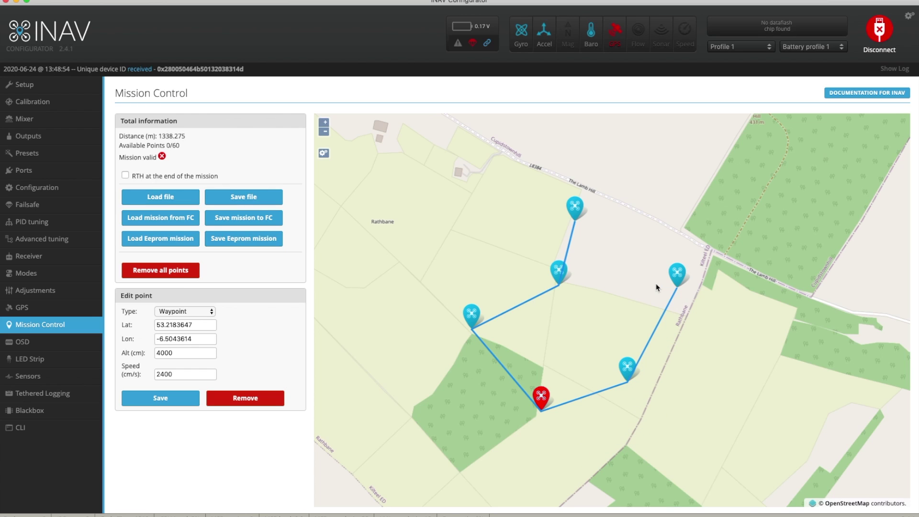
# - Add a waypoint near the road and delete the second waypoint, totalling 1504.293 m
pyautogui.click(549, 266)
pyautogui.moveTo(546, 254); pyautogui.dragTo(645, 225)
pyautogui.click(555, 276)
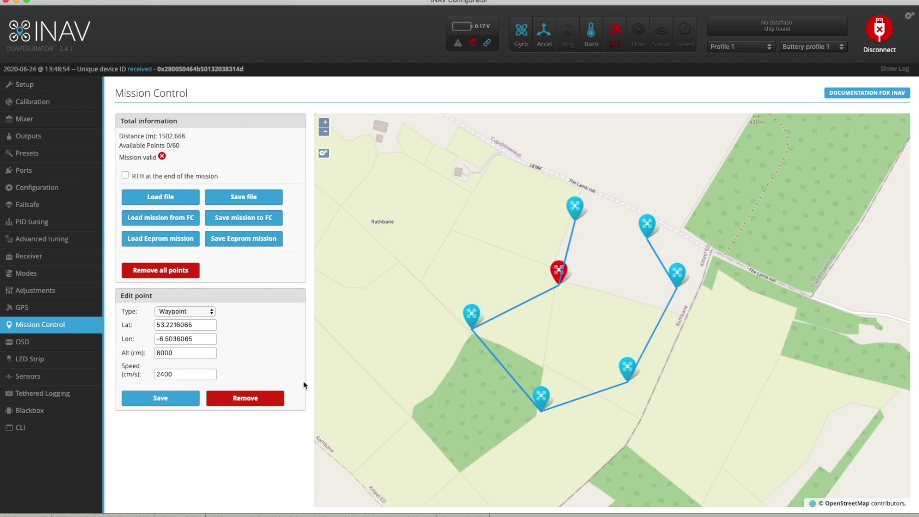
pyautogui.click(248, 401)
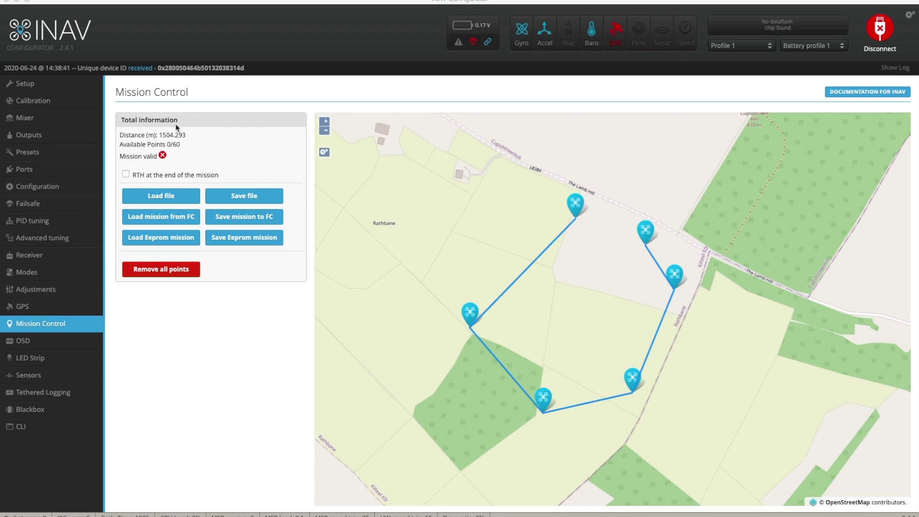
# - Enable RTH at the end of the mission, leaving landing off
pyautogui.click(125, 175)
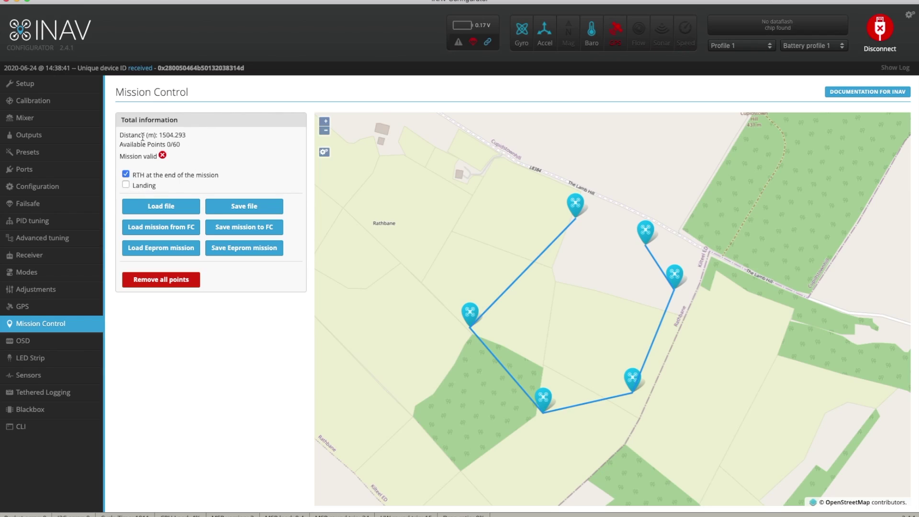
pyautogui.click(126, 134)
pyautogui.moveTo(126, 134); pyautogui.dragTo(194, 137)
pyautogui.click(196, 144)
pyautogui.moveTo(159, 135); pyautogui.dragTo(185, 136)
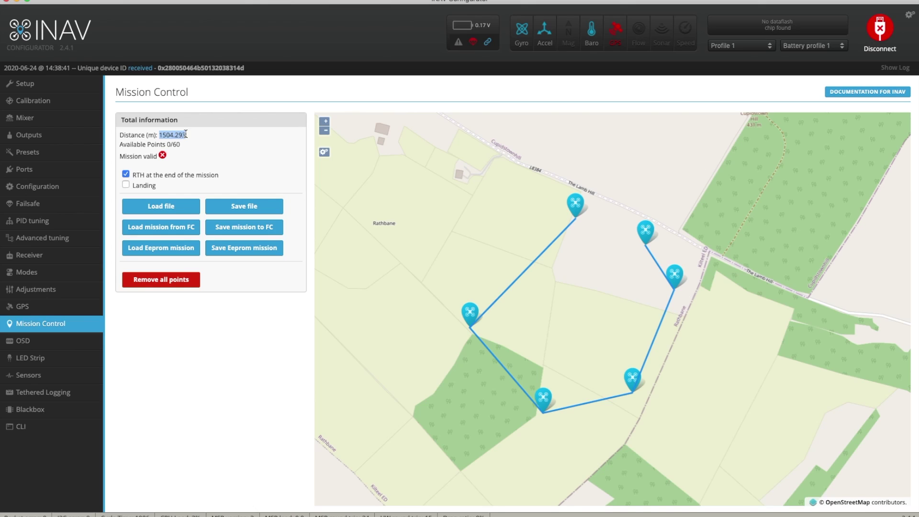